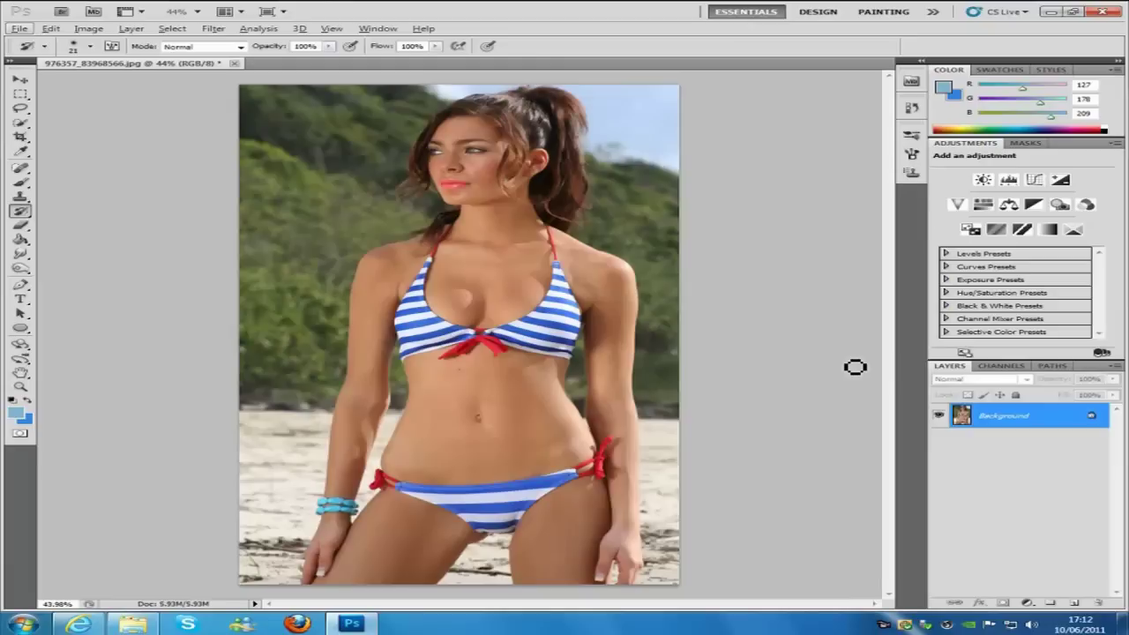
Convert the locked background into an editable layer with the default settings and duplicate that layer.
{"action": "left_click", "coordinate": [19, 30]}
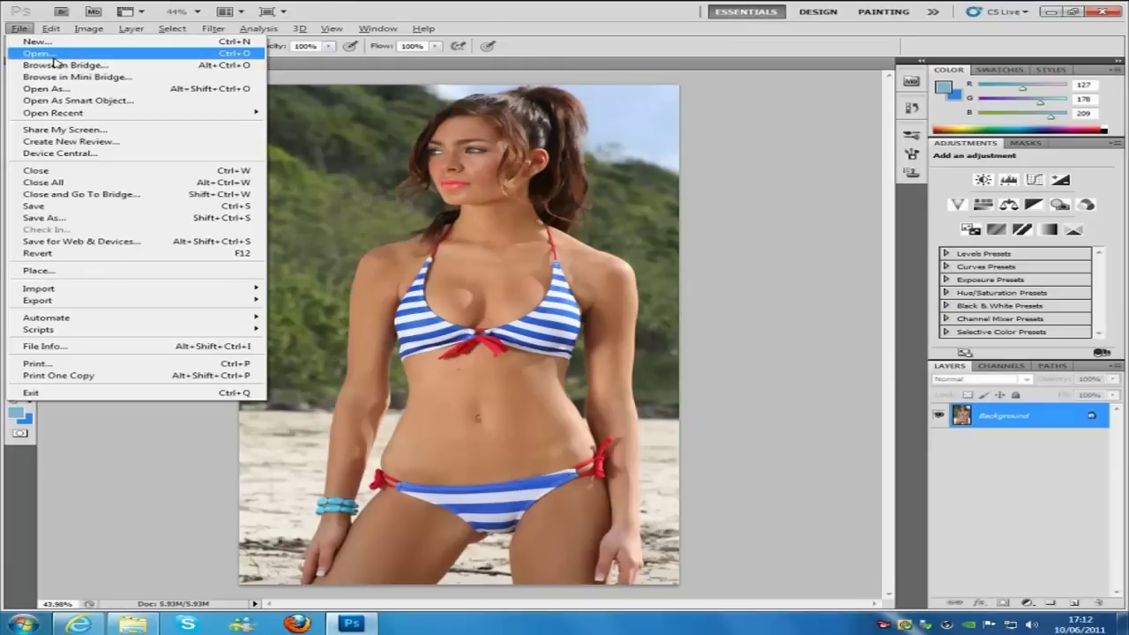
{"action": "left_click", "coordinate": [995, 503]}
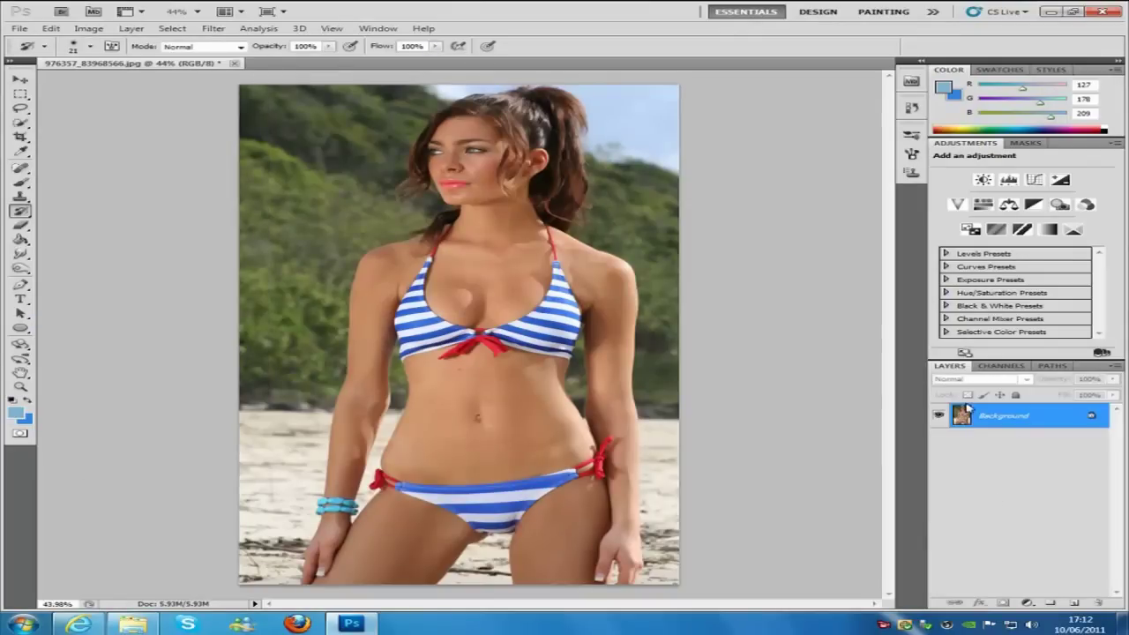
{"action": "double_click", "coordinate": [1061, 416]}
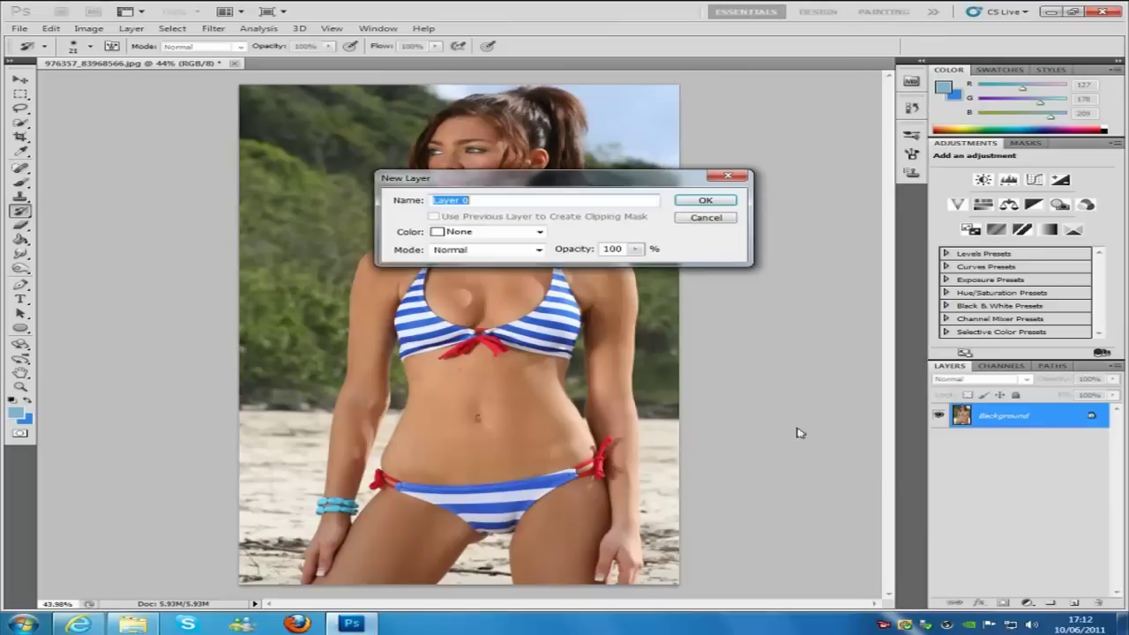
{"action": "left_click", "coordinate": [715, 201]}
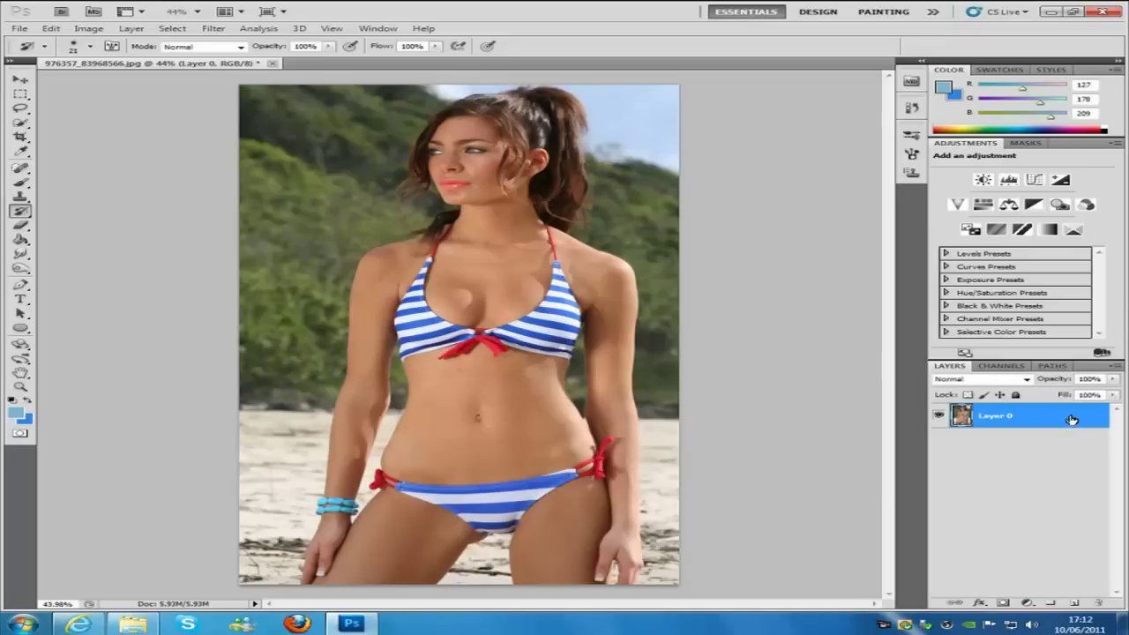
{"action": "left_click_drag", "start_coordinate": [1073, 418], "coordinate": [1075, 603]}
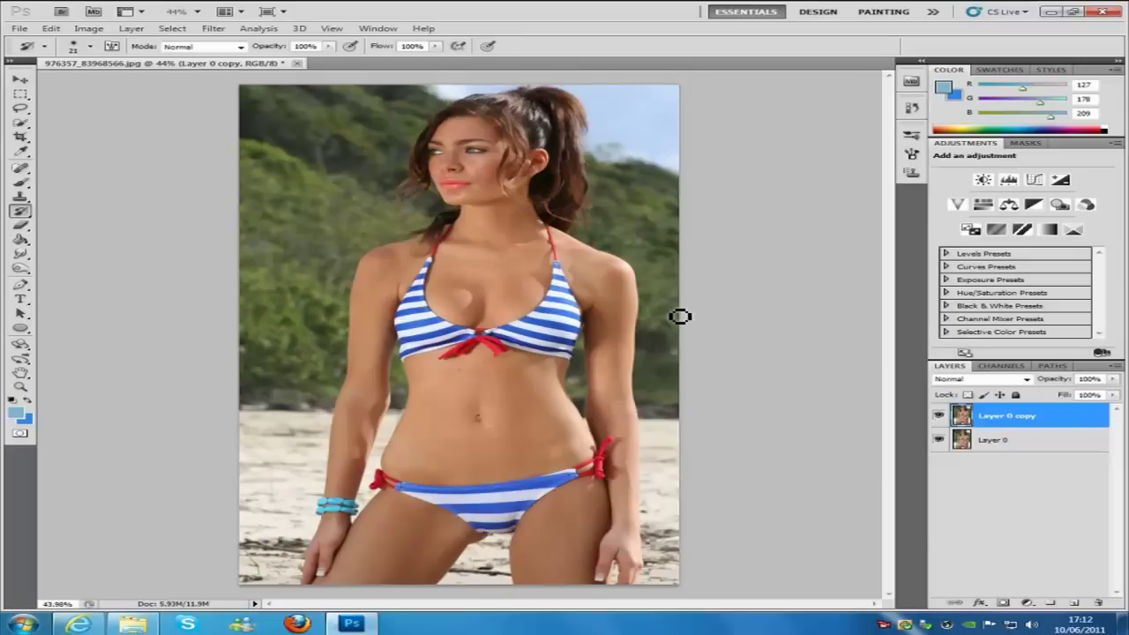
Open the Liquify filter on the duplicated layer and increase the Bloat tool's brush size to 351.
{"action": "left_click", "coordinate": [212, 29]}
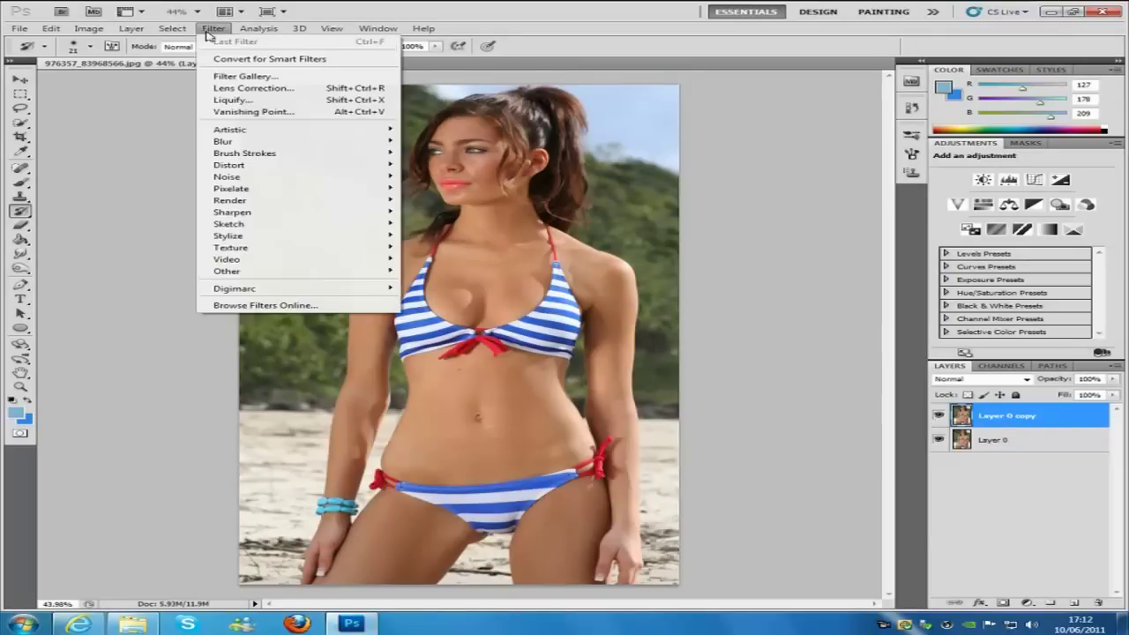
{"action": "left_click", "coordinate": [232, 100]}
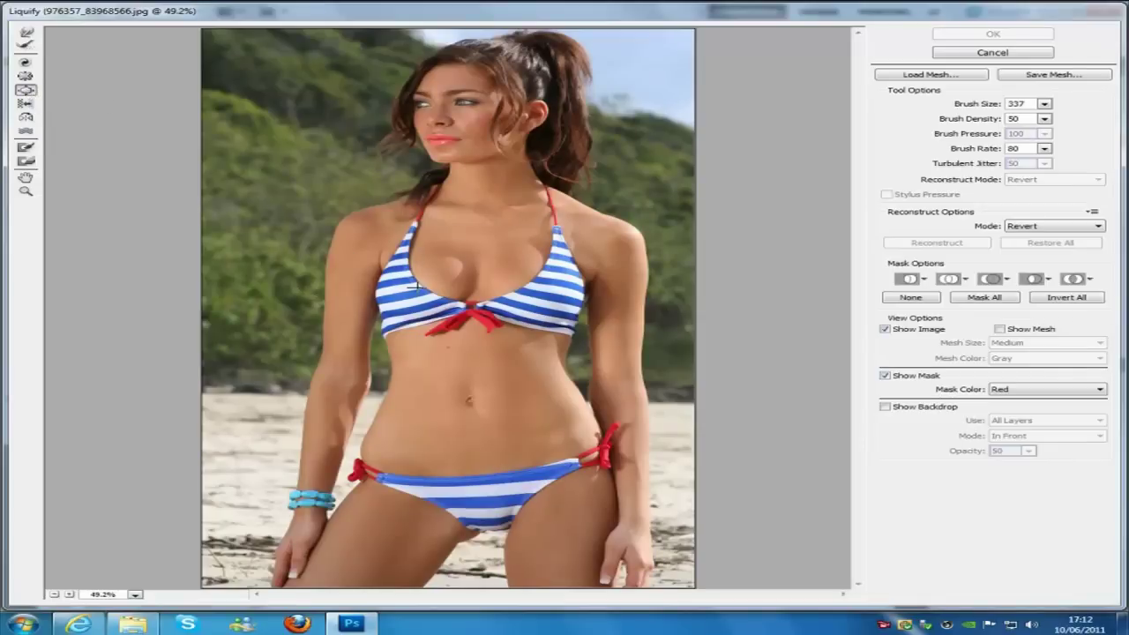
{"action": "left_click_drag", "start_coordinate": [474, 284], "coordinate": [468, 309]}
{"action": "scroll", "coordinate": [468, 328], "scroll_direction": "up", "scroll_amount": 2}
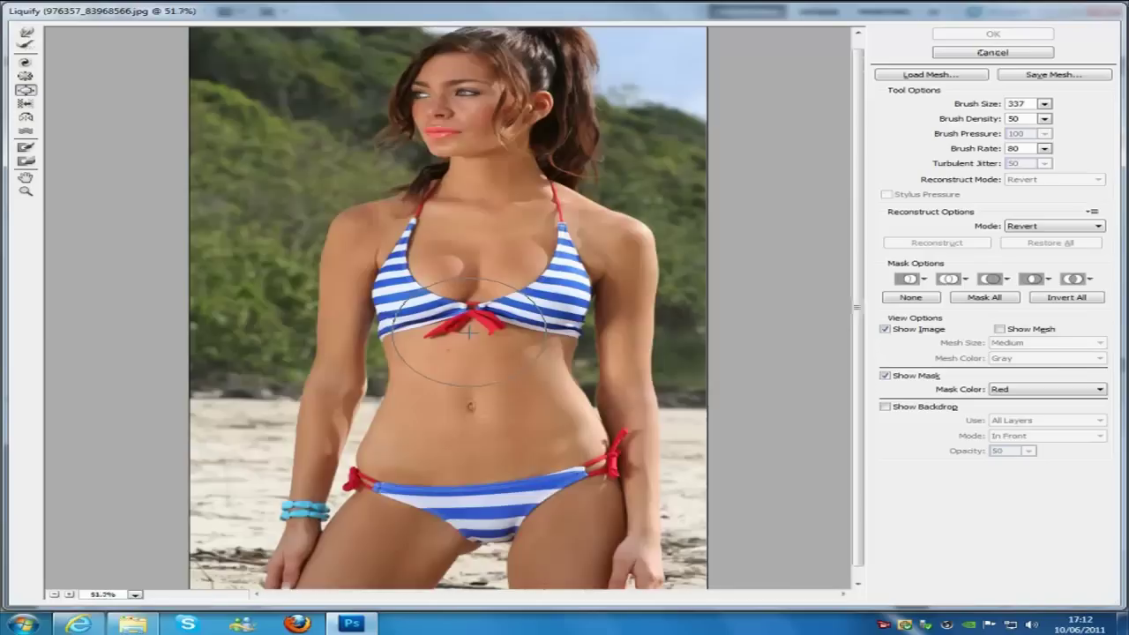
{"action": "scroll", "coordinate": [496, 305], "scroll_direction": "up", "scroll_amount": 1}
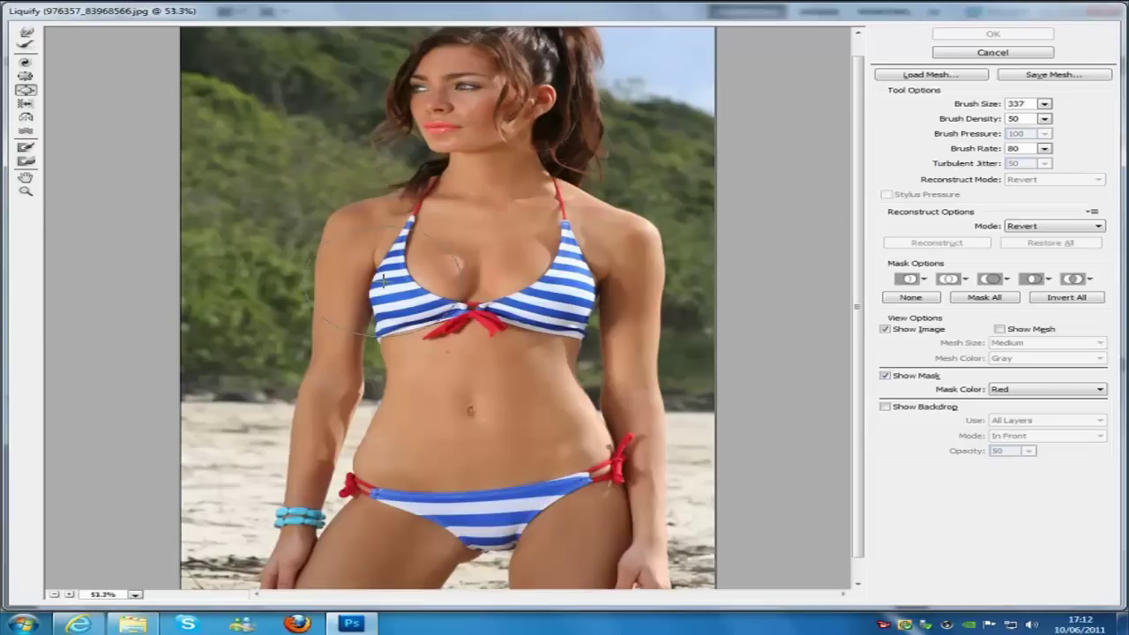
{"action": "key", "text": "bracketright"}
{"action": "key", "text": "bracketright"}
{"action": "key", "text": "bracketright"}
{"action": "key", "text": "bracketright"}
{"action": "key", "text": "bracketright"}
{"action": "key", "text": "bracketright"}
{"action": "key", "text": "bracketright"}
Enlarge the bikini top with the Bloat tool, working mainly on the cup at the photo's left side.
{"action": "left_click_drag", "start_coordinate": [436, 276], "coordinate": [411, 274]}
{"action": "left_click", "coordinate": [419, 287]}
{"action": "left_click_drag", "start_coordinate": [417, 285], "coordinate": [418, 281]}
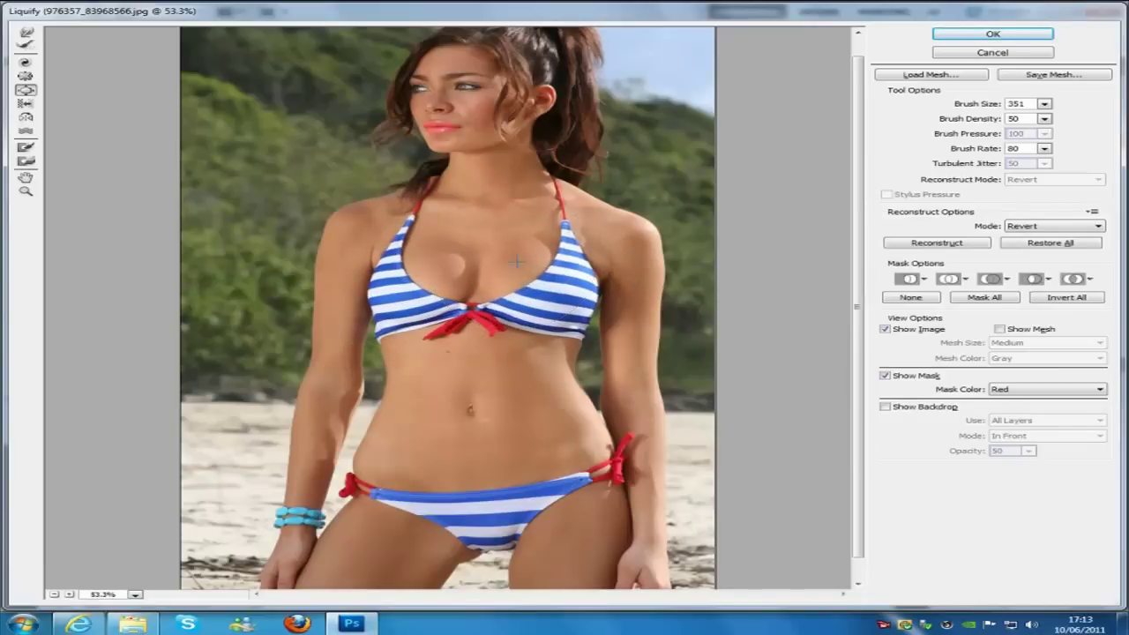
{"action": "left_click", "coordinate": [418, 302]}
{"action": "left_click_drag", "start_coordinate": [447, 271], "coordinate": [440, 270]}
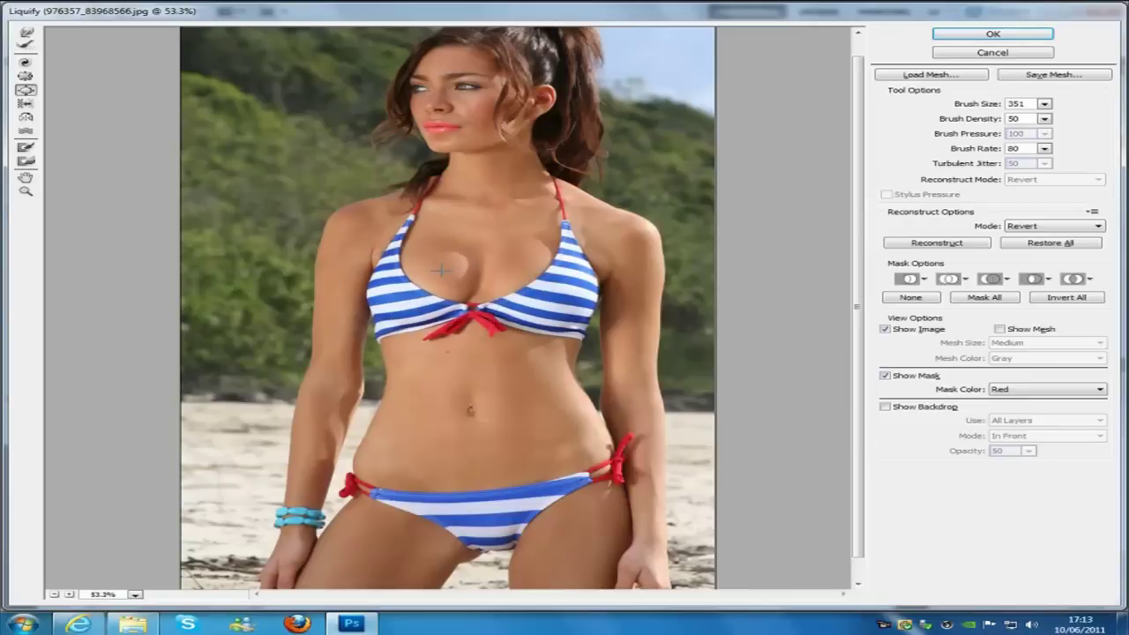
{"action": "left_click", "coordinate": [399, 300]}
{"action": "mouse_move", "coordinate": [385, 324]}
{"action": "left_mouse_down"}
{"action": "mouse_move", "coordinate": [524, 321]}
{"action": "mouse_move", "coordinate": [539, 301]}
{"action": "left_mouse_up"}
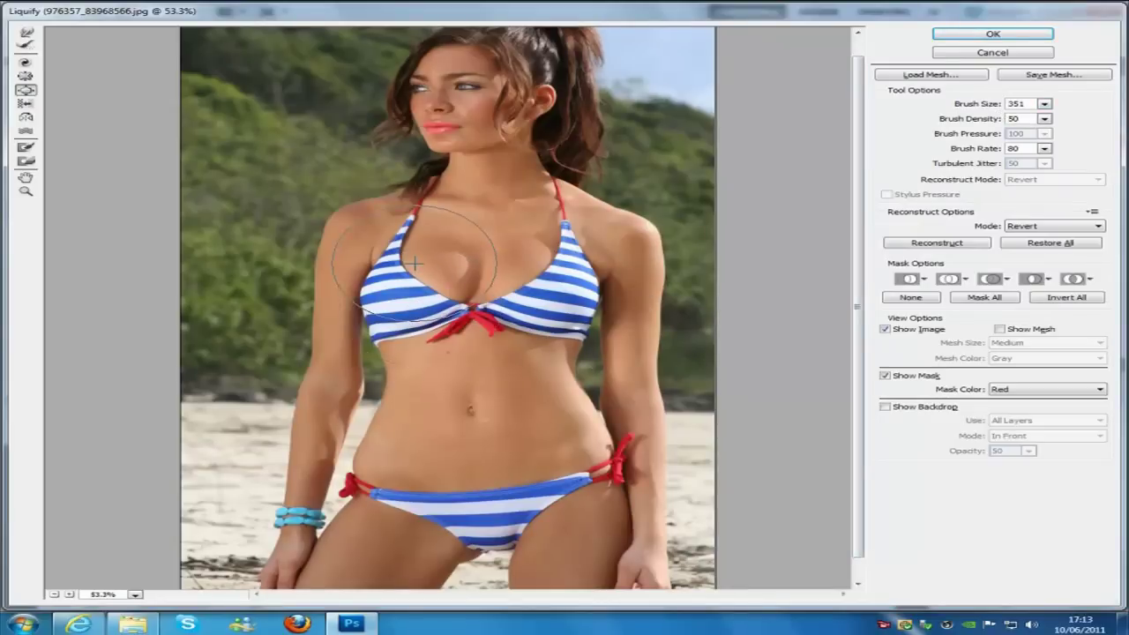
{"action": "left_click", "coordinate": [401, 318]}
{"action": "left_click", "coordinate": [425, 259]}
{"action": "left_click", "coordinate": [421, 258]}
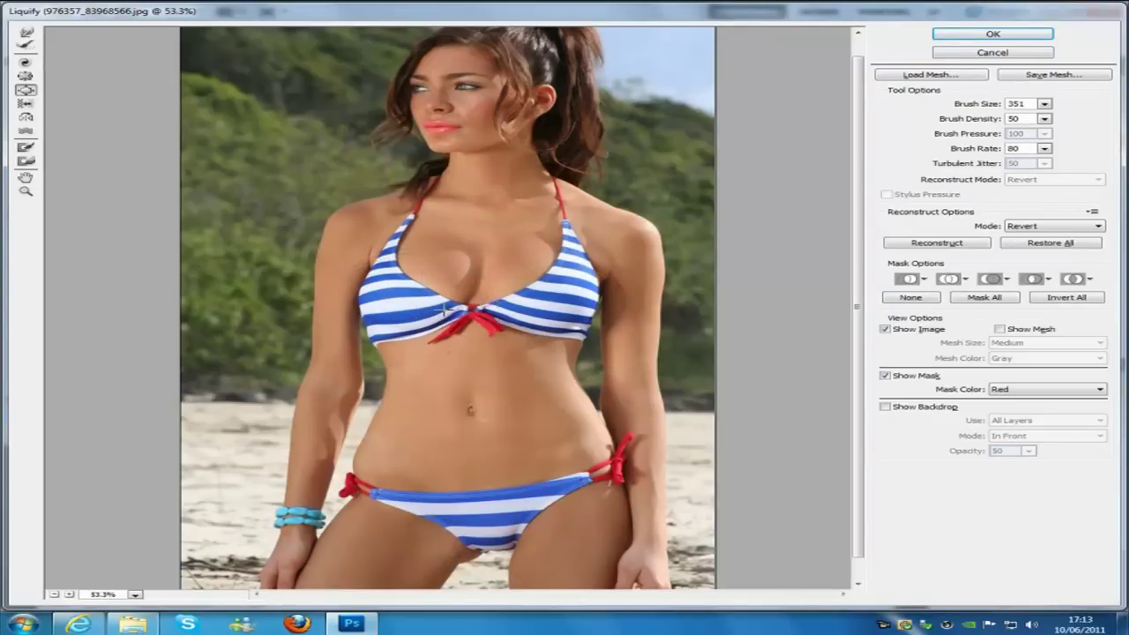
Reduce the brush size to 269 and bloat both cups of the bikini top along their lower halves.
{"action": "key", "text": "bracketleft"}
{"action": "key", "text": "bracketleft"}
{"action": "key", "text": "bracketleft"}
{"action": "key", "text": "bracketleft"}
{"action": "key", "text": "bracketleft"}
{"action": "key", "text": "bracketleft"}
{"action": "key", "text": "bracketleft"}
{"action": "key", "text": "bracketleft"}
{"action": "key", "text": "bracketleft"}
{"action": "key", "text": "bracketleft"}
{"action": "key", "text": "bracketleft"}
{"action": "key", "text": "bracketleft"}
{"action": "key", "text": "bracketleft"}
{"action": "key", "text": "bracketleft"}
{"action": "key", "text": "bracketleft"}
{"action": "key", "text": "bracketleft"}
{"action": "key", "text": "bracketleft"}
{"action": "key", "text": "bracketleft"}
{"action": "key", "text": "bracketleft"}
{"action": "key", "text": "bracketleft"}
{"action": "key", "text": "bracketleft"}
{"action": "key", "text": "bracketleft"}
{"action": "left_click", "coordinate": [396, 300]}
{"action": "left_click", "coordinate": [562, 306]}
{"action": "left_click", "coordinate": [546, 305]}
{"action": "left_click", "coordinate": [512, 310]}
{"action": "left_click", "coordinate": [415, 318]}
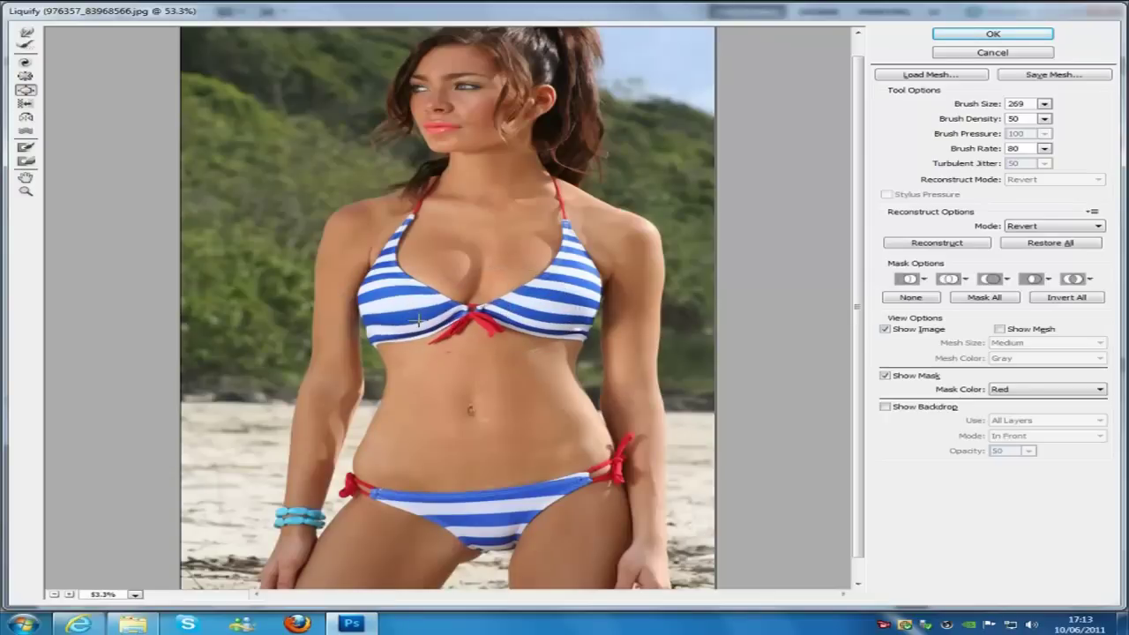
Even out both cups of the bikini top with a few more bloat dabs and apply the Liquify filter.
{"action": "left_click", "coordinate": [395, 326]}
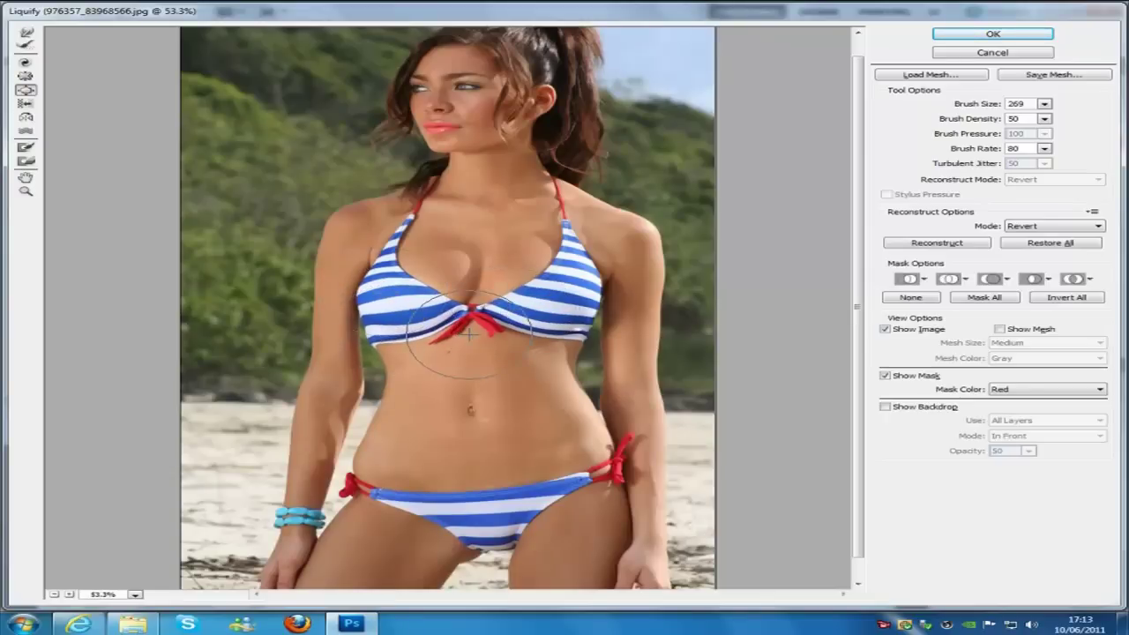
{"action": "left_click", "coordinate": [563, 307]}
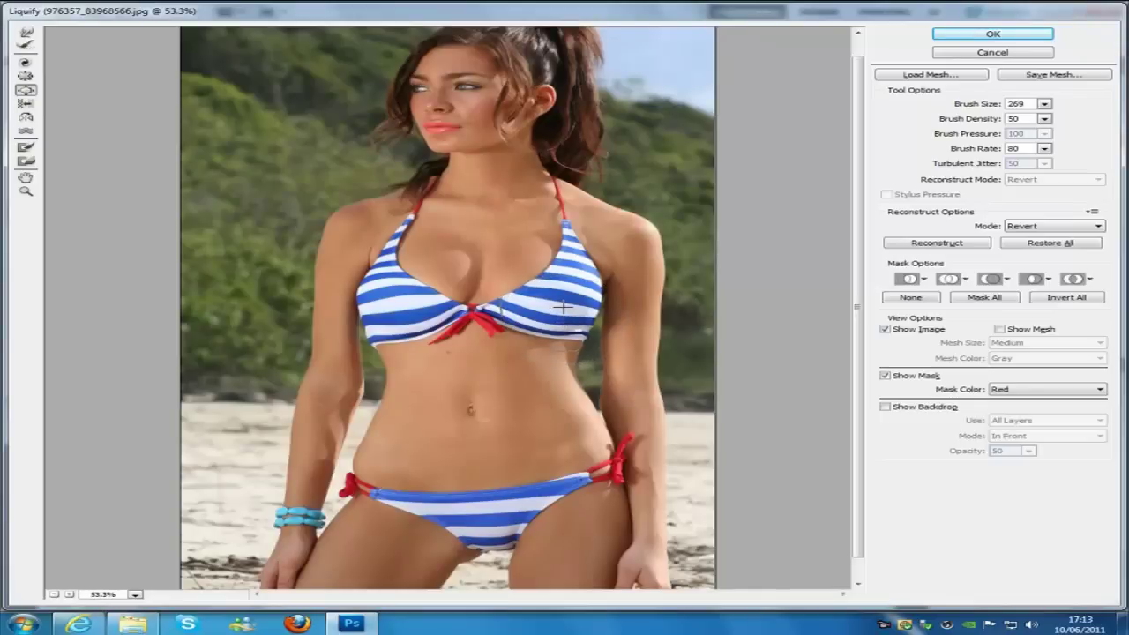
{"action": "left_click", "coordinate": [424, 314]}
{"action": "left_click", "coordinate": [390, 314]}
{"action": "left_click", "coordinate": [393, 296]}
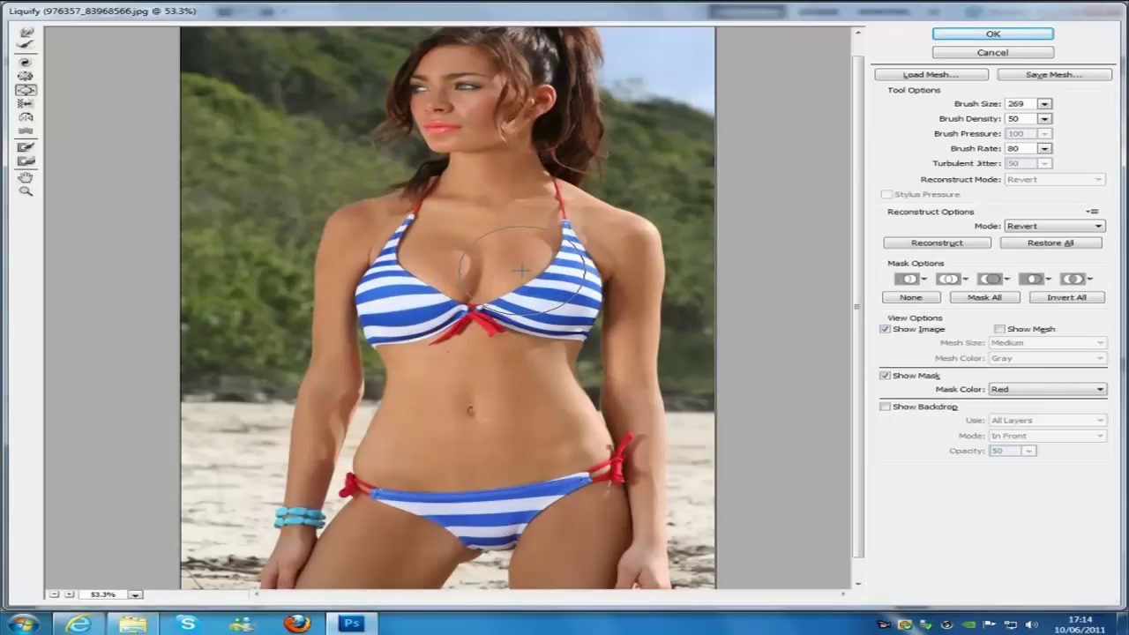
{"action": "left_click", "coordinate": [968, 33]}
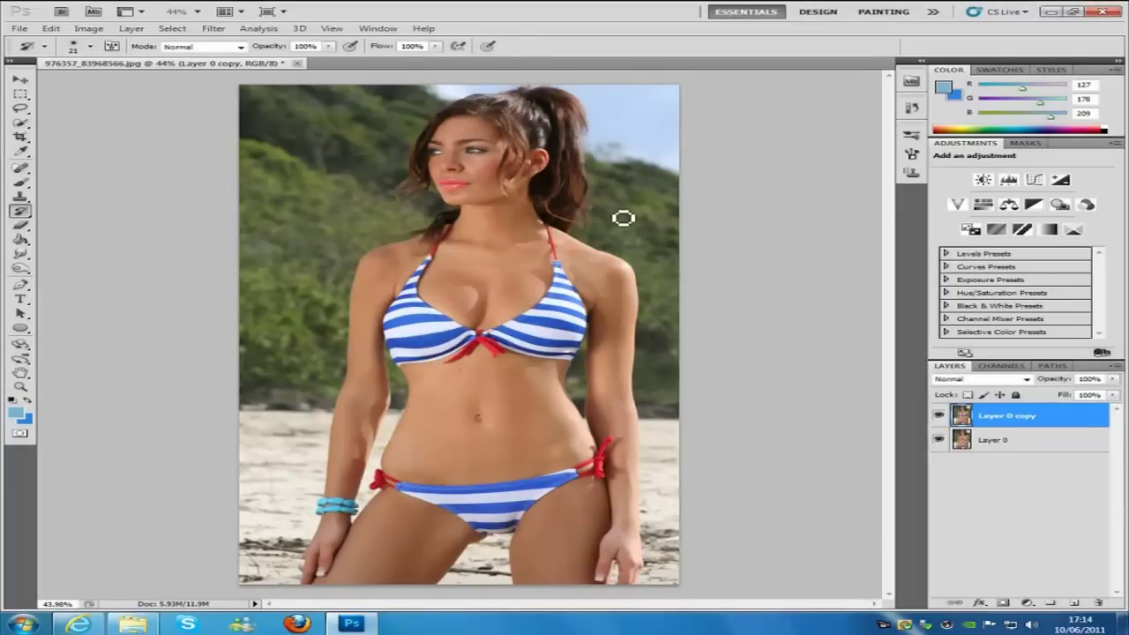
Darken the shadow line at the centre of the chest using the Burn tool with the range set to Midtones.
{"action": "left_click", "coordinate": [20, 270]}
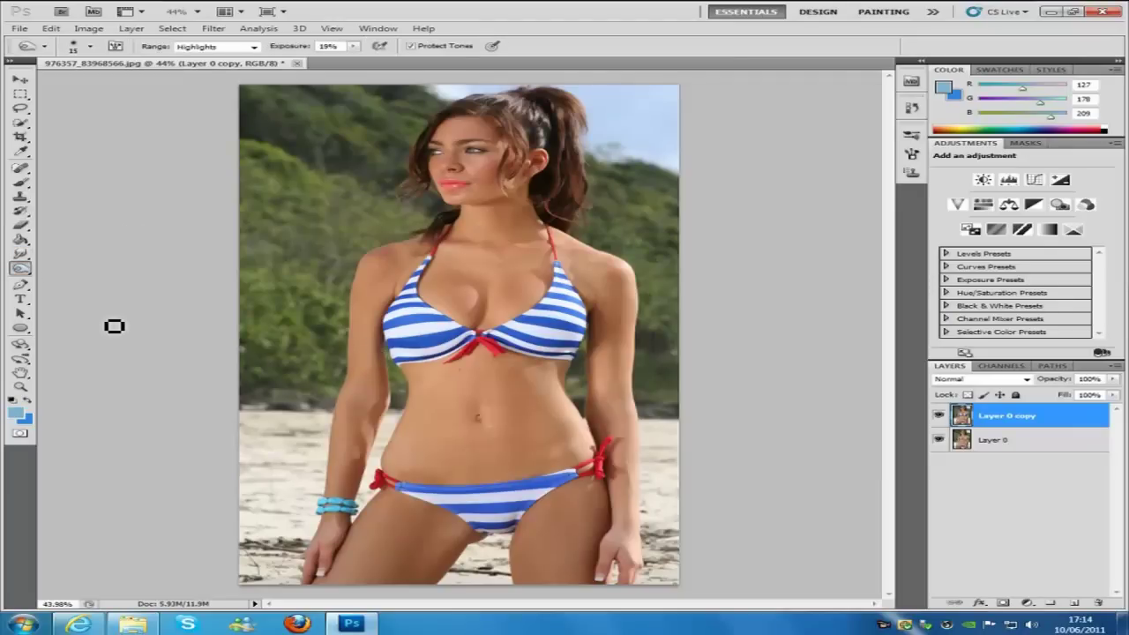
{"action": "scroll", "coordinate": [264, 378], "scroll_direction": "up", "scroll_amount": 6}
{"action": "left_click_drag", "start_coordinate": [425, 606], "coordinate": [534, 606]}
{"action": "scroll", "coordinate": [575, 221], "scroll_direction": "down", "scroll_amount": 3}
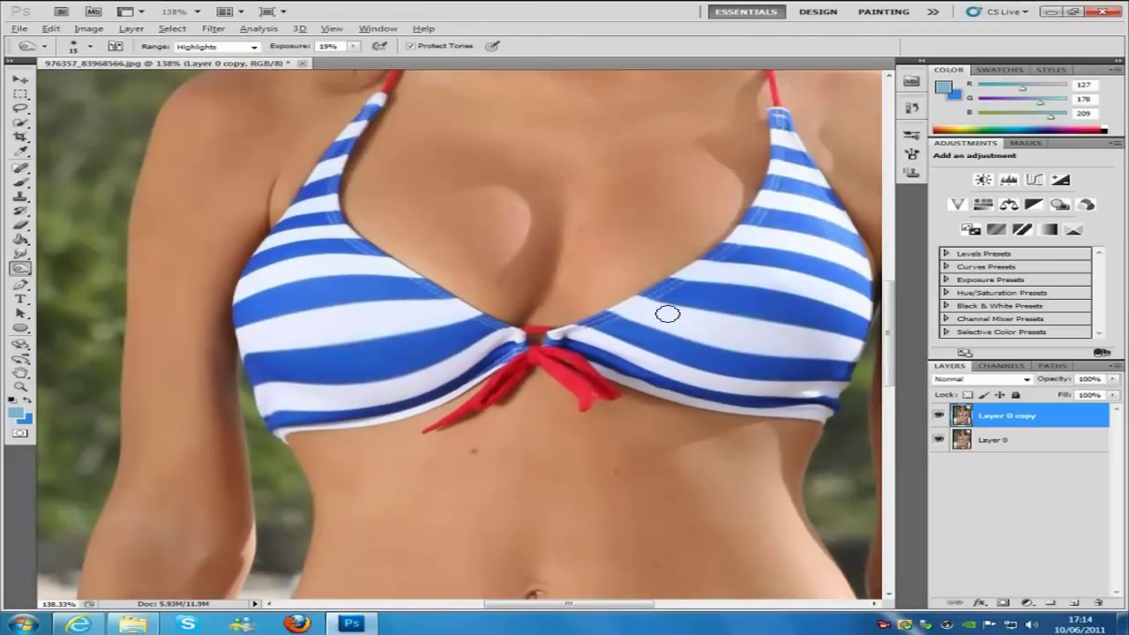
{"action": "scroll", "coordinate": [632, 300], "scroll_direction": "up", "scroll_amount": 1}
{"action": "left_click", "coordinate": [254, 46]}
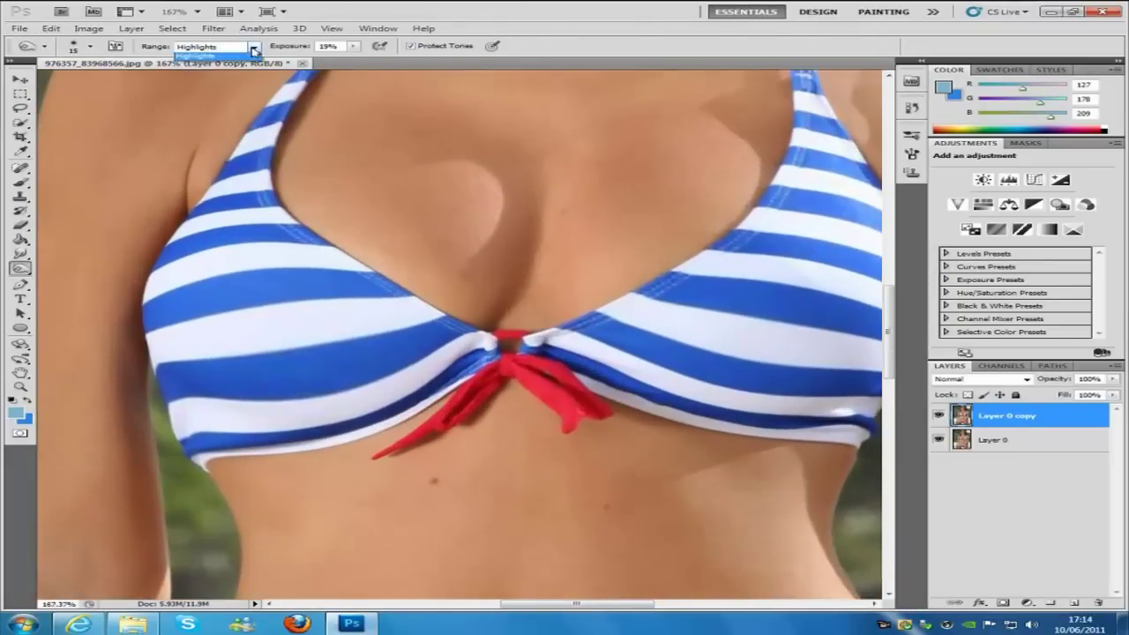
{"action": "left_click", "coordinate": [237, 67]}
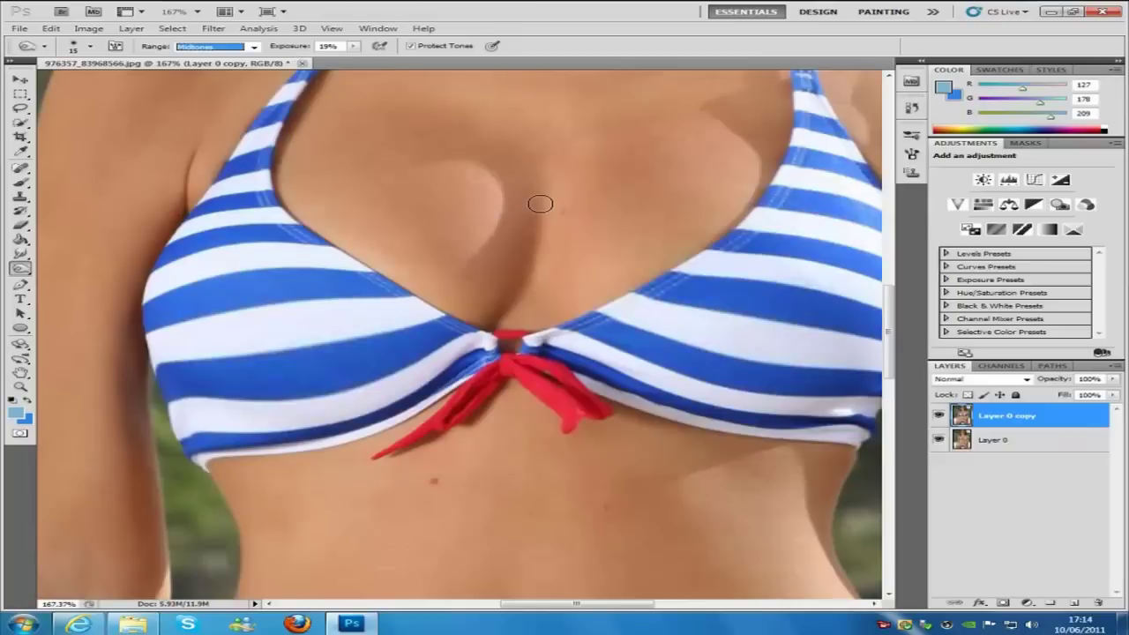
{"action": "mouse_move", "coordinate": [539, 198]}
{"action": "left_mouse_down"}
{"action": "mouse_move", "coordinate": [534, 264]}
{"action": "mouse_move", "coordinate": [498, 329]}
{"action": "left_mouse_up"}
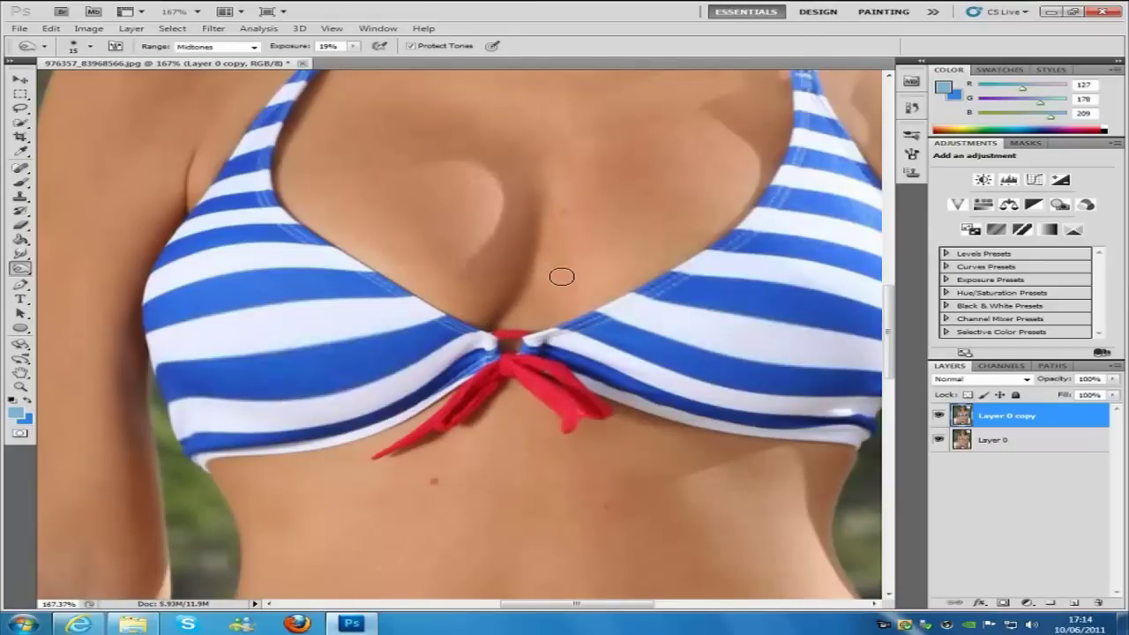
{"action": "left_click_drag", "start_coordinate": [561, 244], "coordinate": [571, 211]}
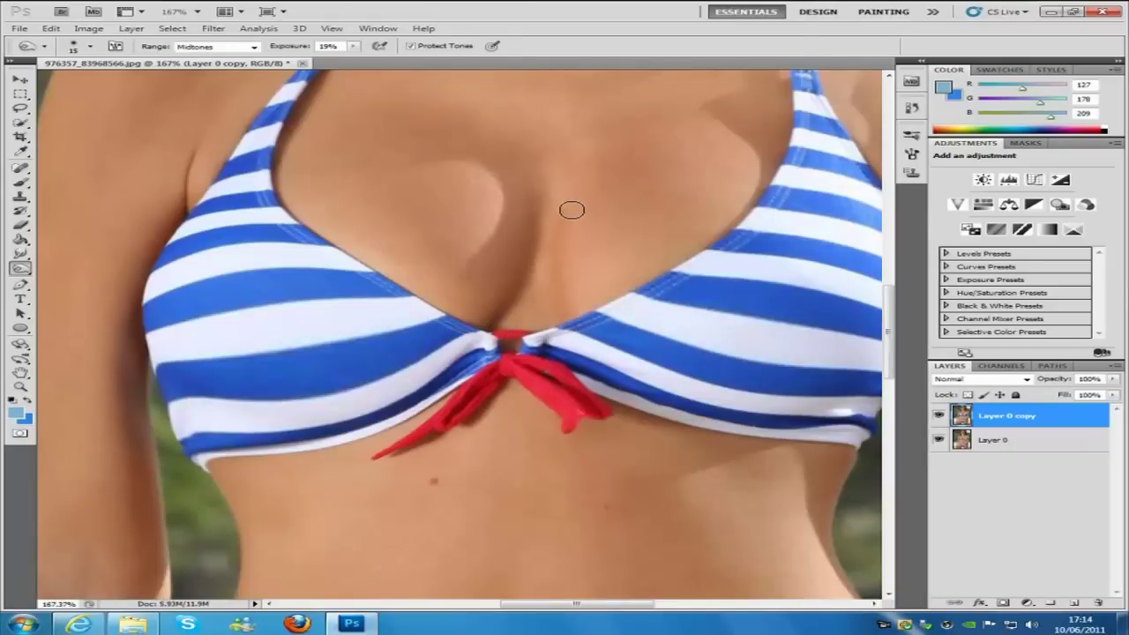
{"action": "mouse_move", "coordinate": [511, 328]}
{"action": "left_mouse_down"}
{"action": "mouse_move", "coordinate": [545, 263]}
{"action": "mouse_move", "coordinate": [551, 216]}
{"action": "mouse_move", "coordinate": [562, 239]}
{"action": "mouse_move", "coordinate": [595, 175]}
{"action": "mouse_move", "coordinate": [550, 198]}
{"action": "mouse_move", "coordinate": [560, 206]}
{"action": "mouse_move", "coordinate": [527, 301]}
{"action": "left_mouse_up"}
{"action": "scroll", "coordinate": [588, 283], "scroll_direction": "down", "scroll_amount": 3}
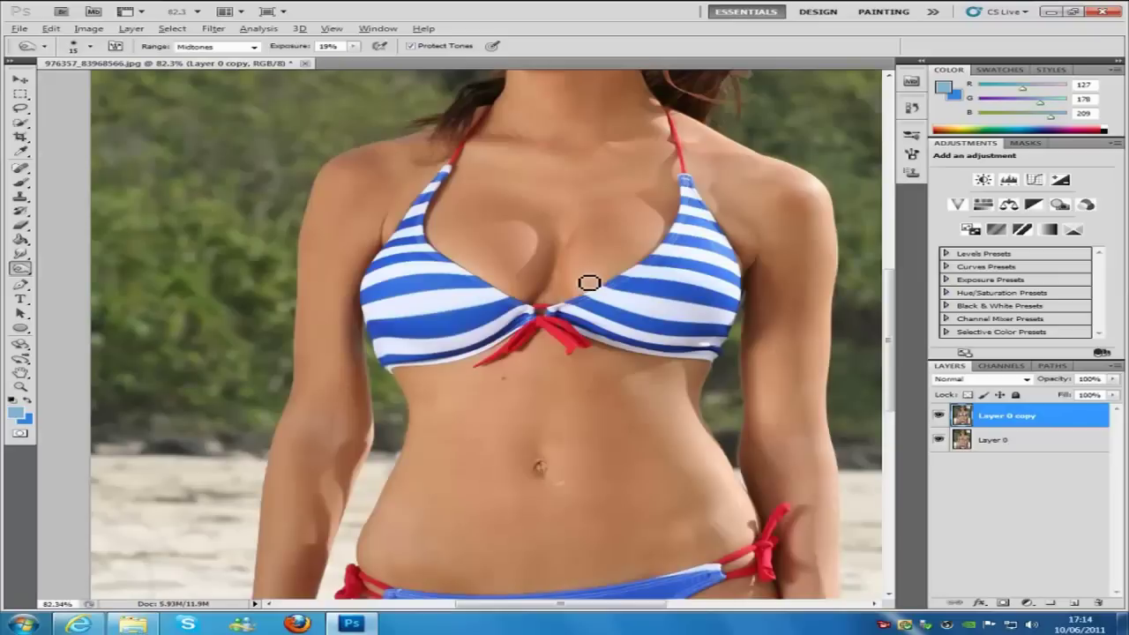
{"action": "scroll", "coordinate": [594, 279], "scroll_direction": "down", "scroll_amount": 1}
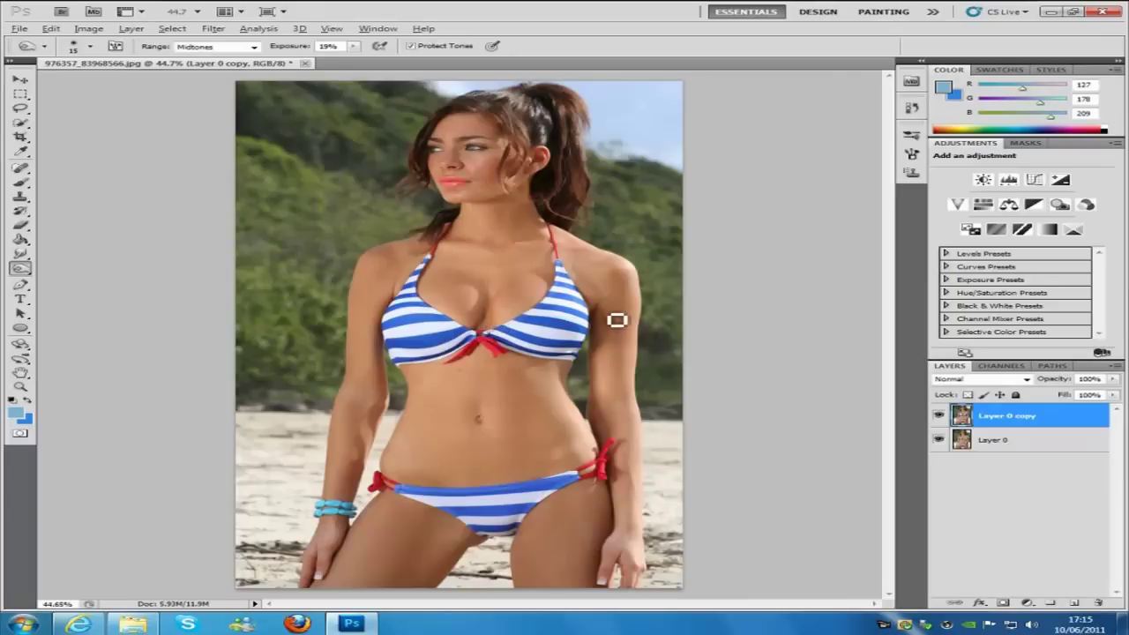
{"action": "scroll", "coordinate": [617, 320], "scroll_direction": "down", "scroll_amount": 1}
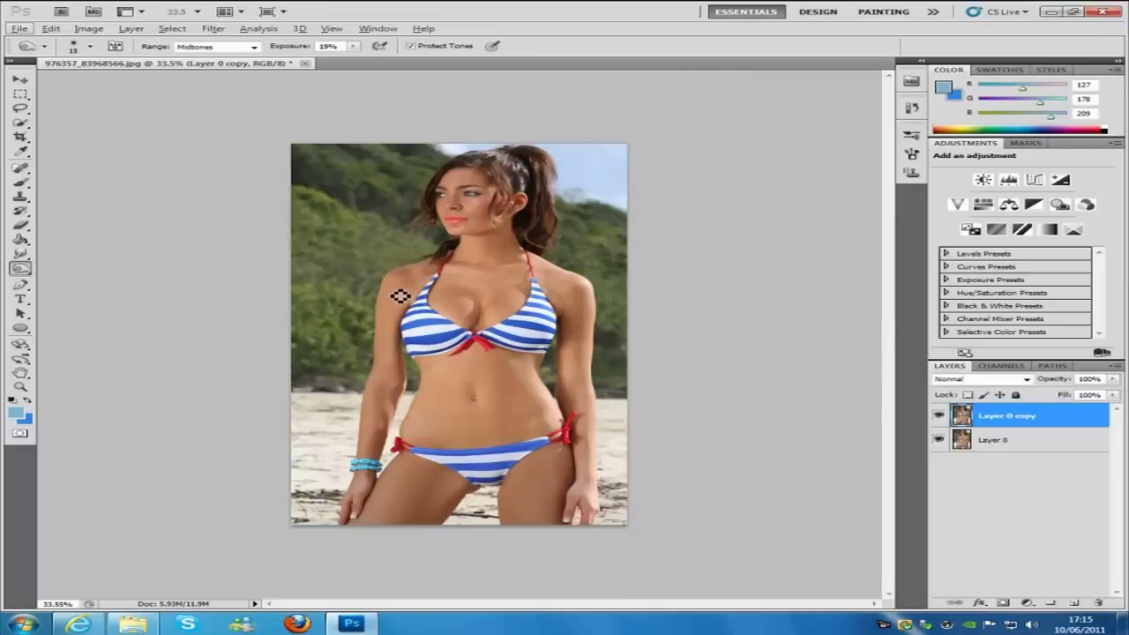
Deepen the shading at the centre of the chest using the Burn tool with the range set to Shadows.
{"action": "left_click", "coordinate": [253, 47]}
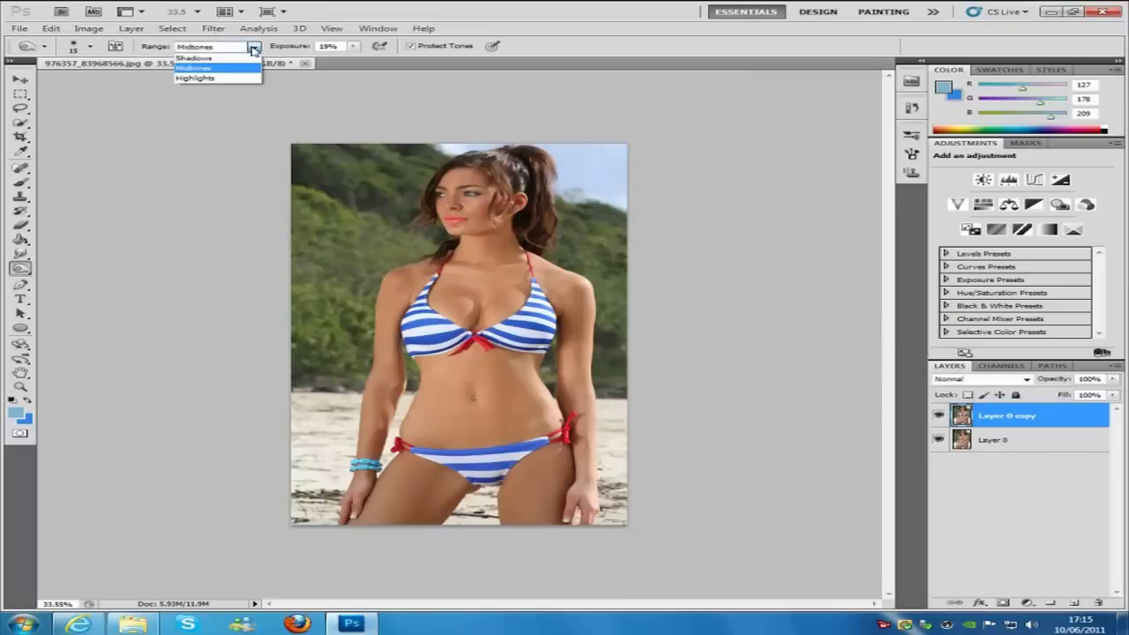
{"action": "left_click", "coordinate": [215, 78]}
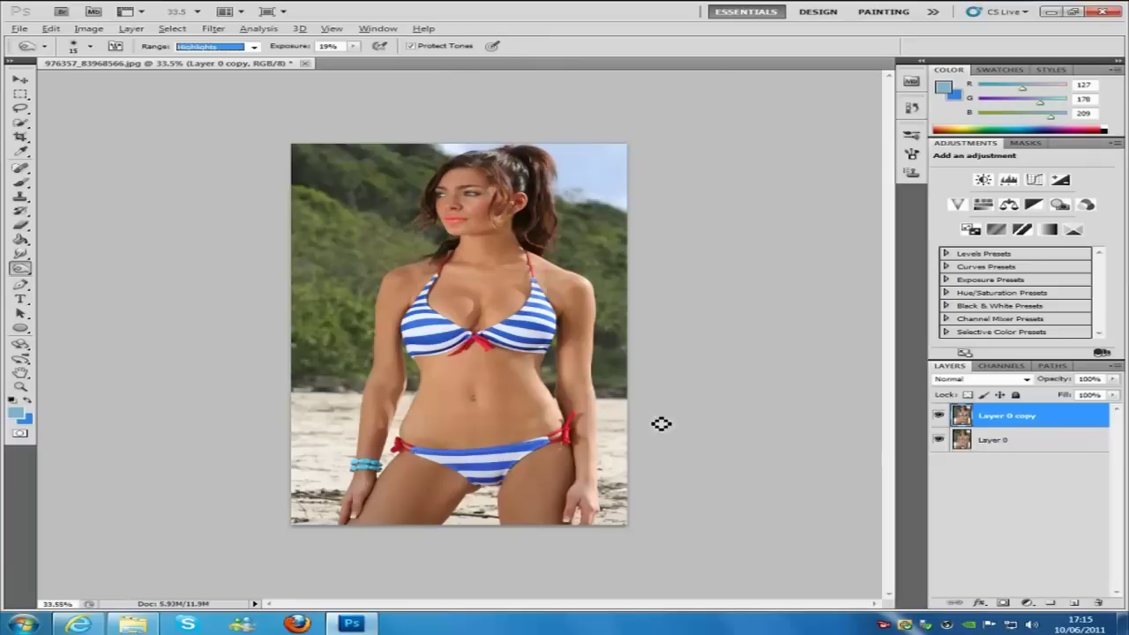
{"action": "scroll", "coordinate": [505, 361], "scroll_direction": "up", "scroll_amount": 2}
{"action": "left_click", "coordinate": [20, 386]}
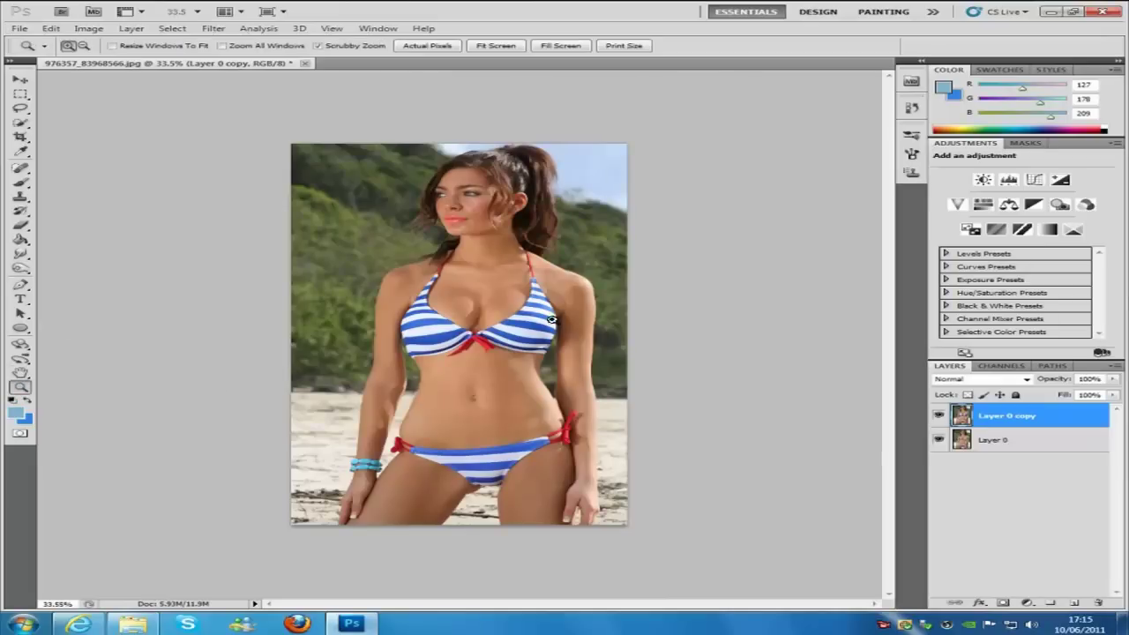
{"action": "left_click", "coordinate": [527, 353]}
{"action": "left_click", "coordinate": [528, 353]}
{"action": "left_click", "coordinate": [571, 356]}
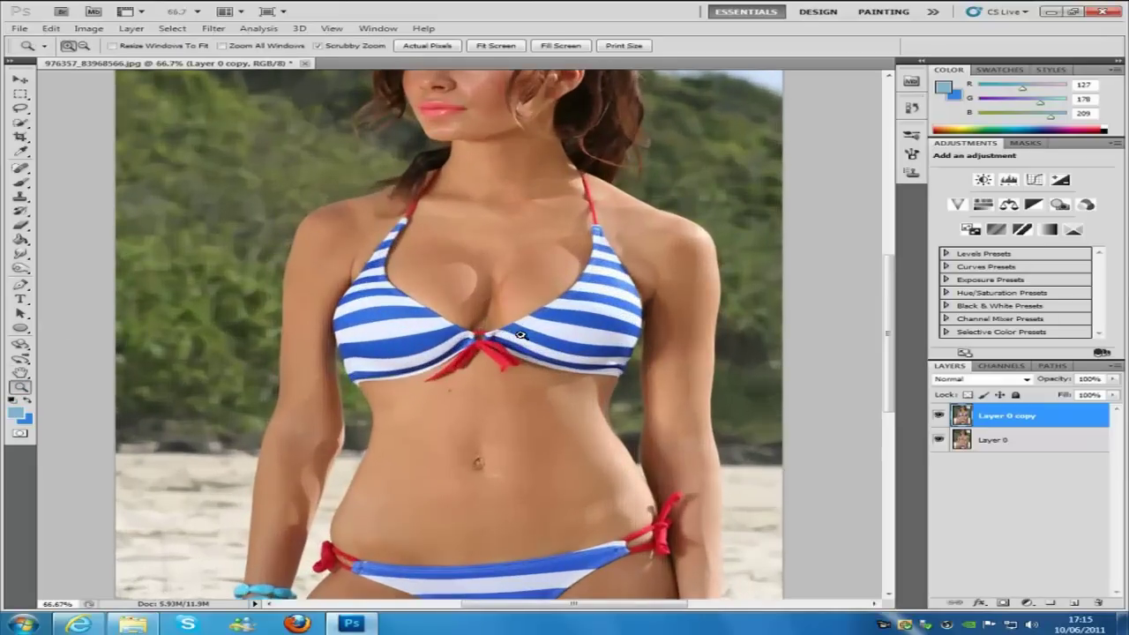
{"action": "left_click", "coordinate": [441, 337]}
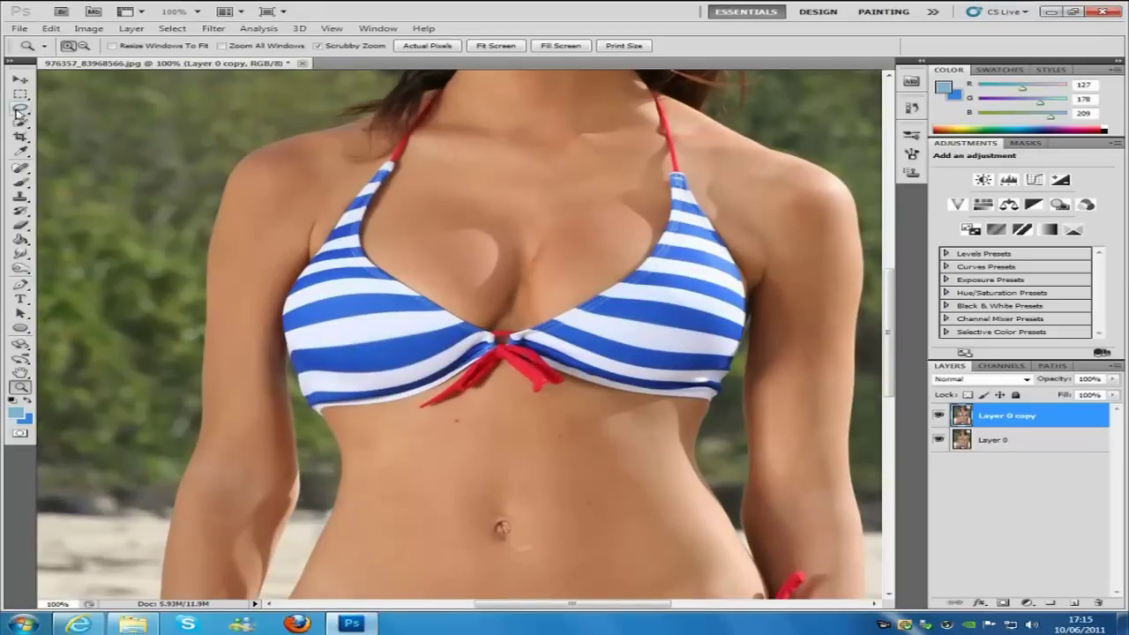
{"action": "left_click", "coordinate": [19, 268]}
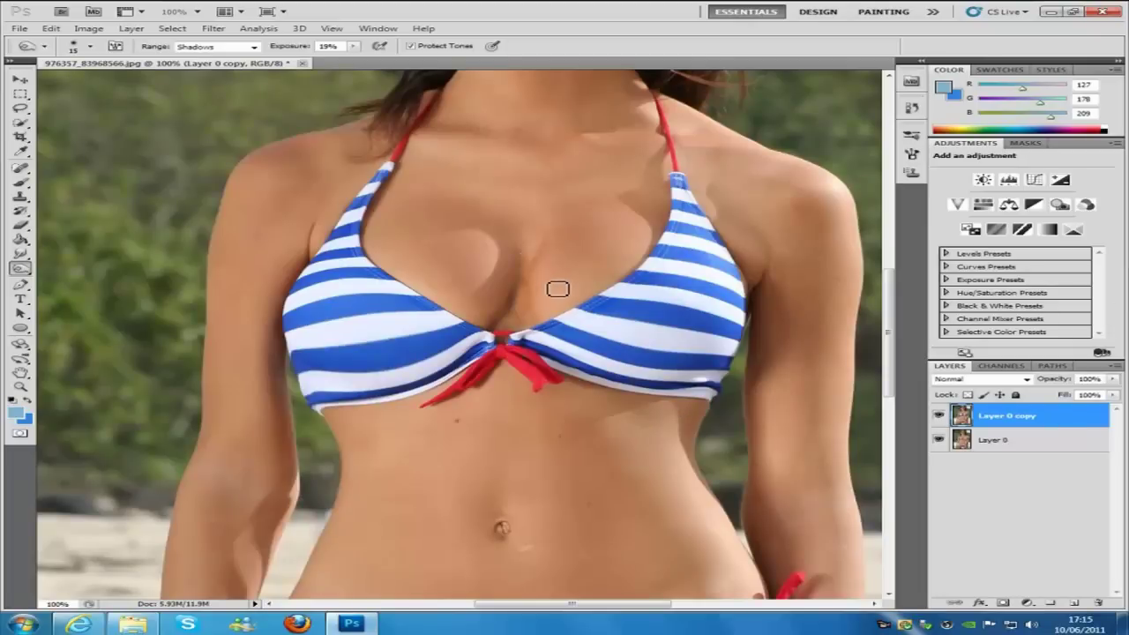
{"action": "scroll", "coordinate": [559, 289], "scroll_direction": "down", "scroll_amount": 3}
{"action": "scroll", "coordinate": [640, 291], "scroll_direction": "down", "scroll_amount": 3}
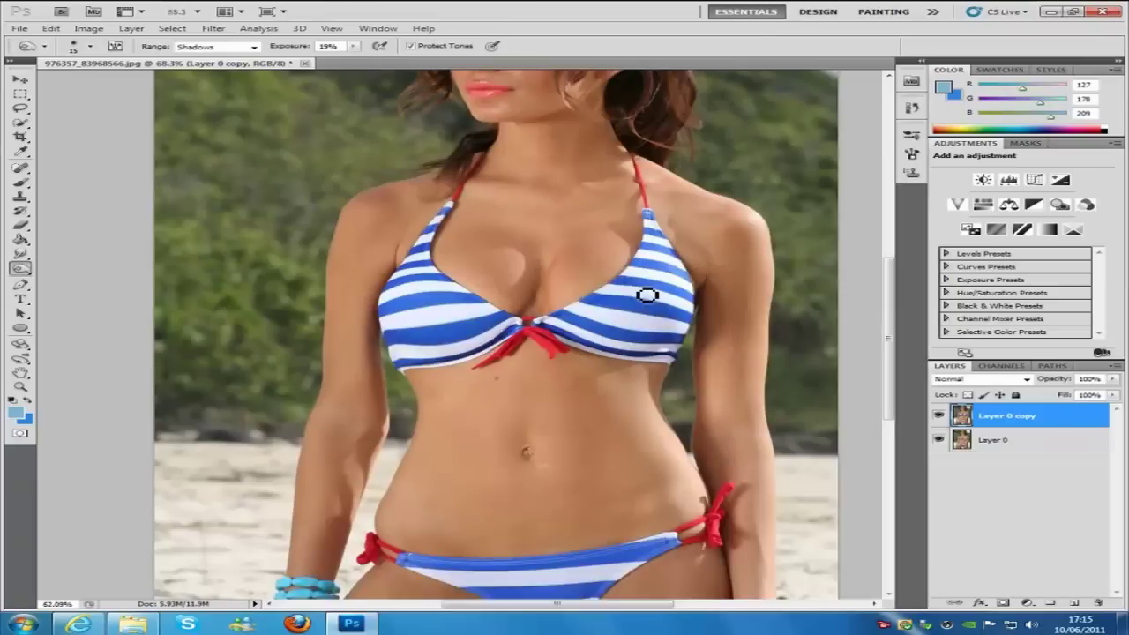
{"action": "scroll", "coordinate": [639, 291], "scroll_direction": "down", "scroll_amount": 1}
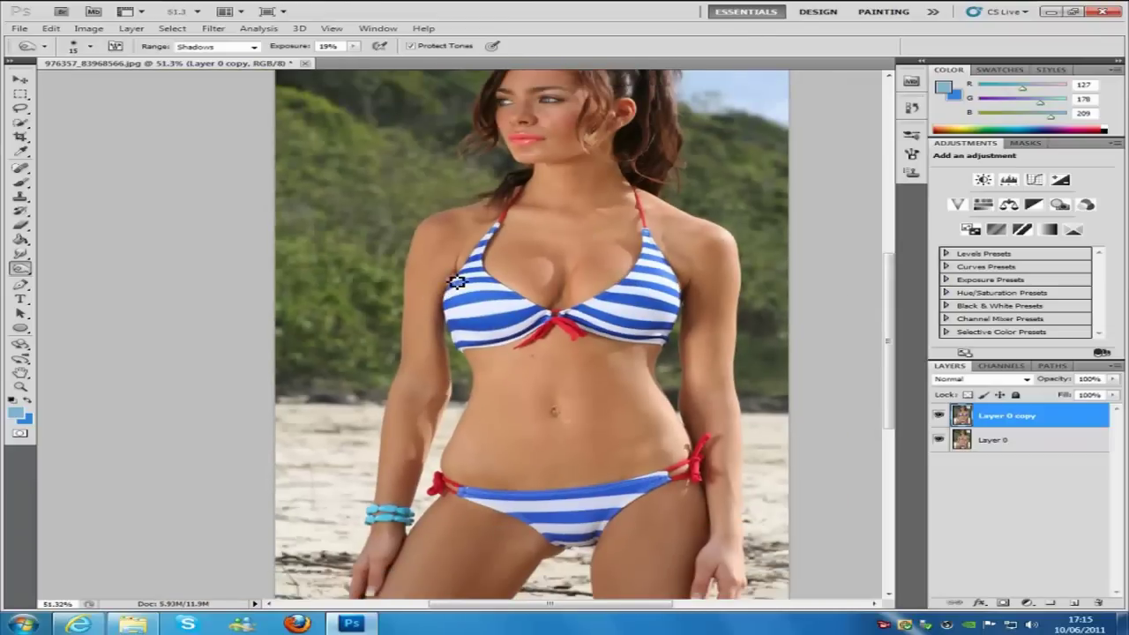
Select the History Brush tool for restoring the distorted arm edge beside the bikini top.
{"action": "scroll", "coordinate": [542, 370], "scroll_direction": "up", "scroll_amount": 3}
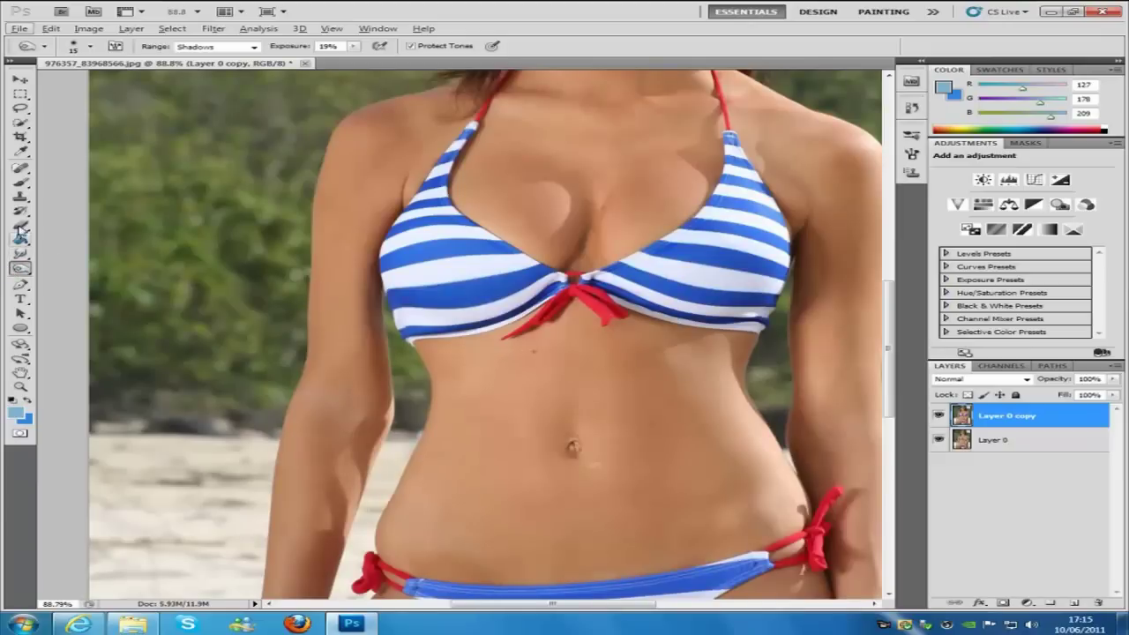
{"action": "left_click", "coordinate": [20, 210]}
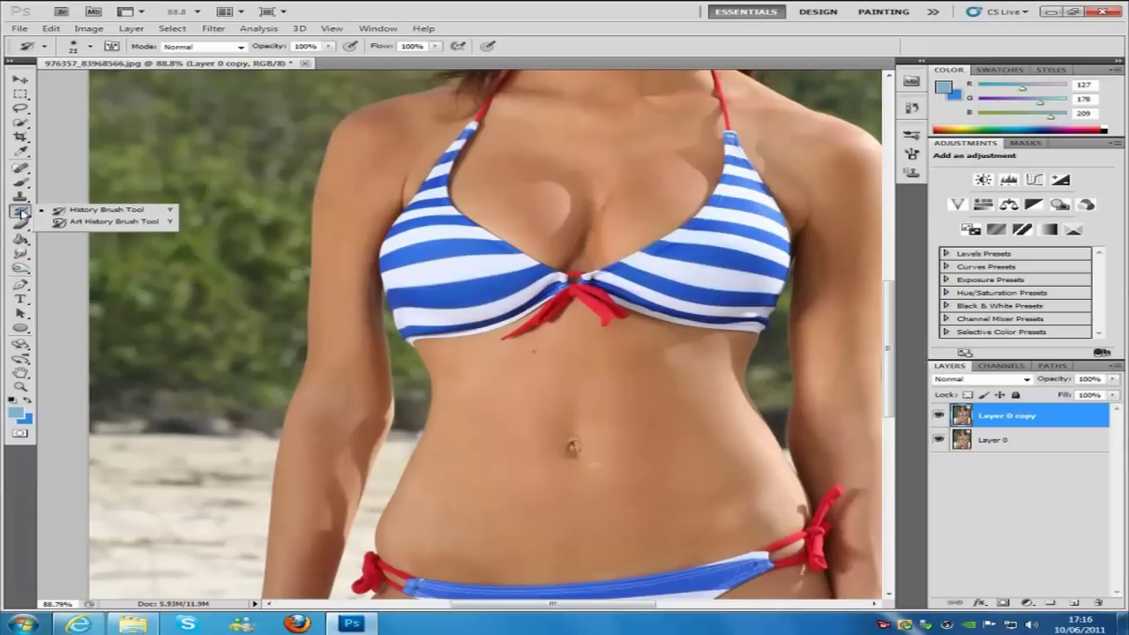
{"action": "left_click", "coordinate": [81, 221]}
{"action": "left_click", "coordinate": [19, 210]}
{"action": "left_click", "coordinate": [82, 208]}
{"action": "scroll", "coordinate": [395, 282], "scroll_direction": "up", "scroll_amount": 2}
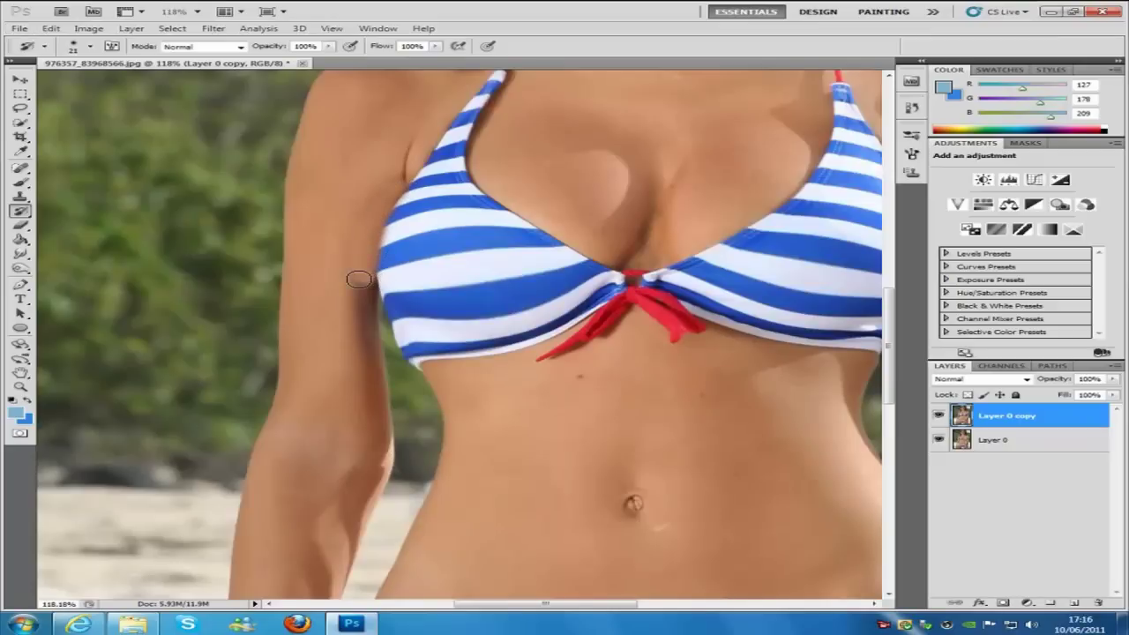
Compare the retouched photo with the original by repeatedly hiding and showing the duplicated layer.
{"action": "scroll", "coordinate": [414, 245], "scroll_direction": "down", "scroll_amount": 8}
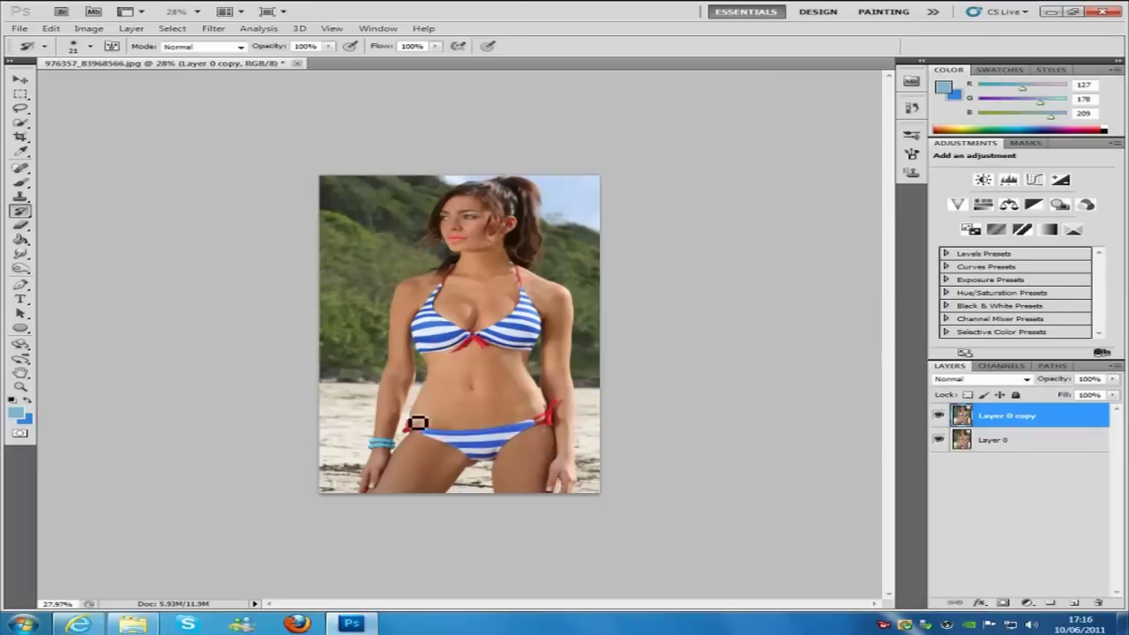
{"action": "left_click", "coordinate": [938, 417]}
{"action": "left_click", "coordinate": [938, 416]}
{"action": "left_click", "coordinate": [938, 416]}
{"action": "left_click", "coordinate": [938, 416]}
{"action": "left_click", "coordinate": [938, 417]}
{"action": "left_click", "coordinate": [938, 417]}
{"action": "left_click", "coordinate": [938, 417]}
{"action": "left_click", "coordinate": [938, 416]}
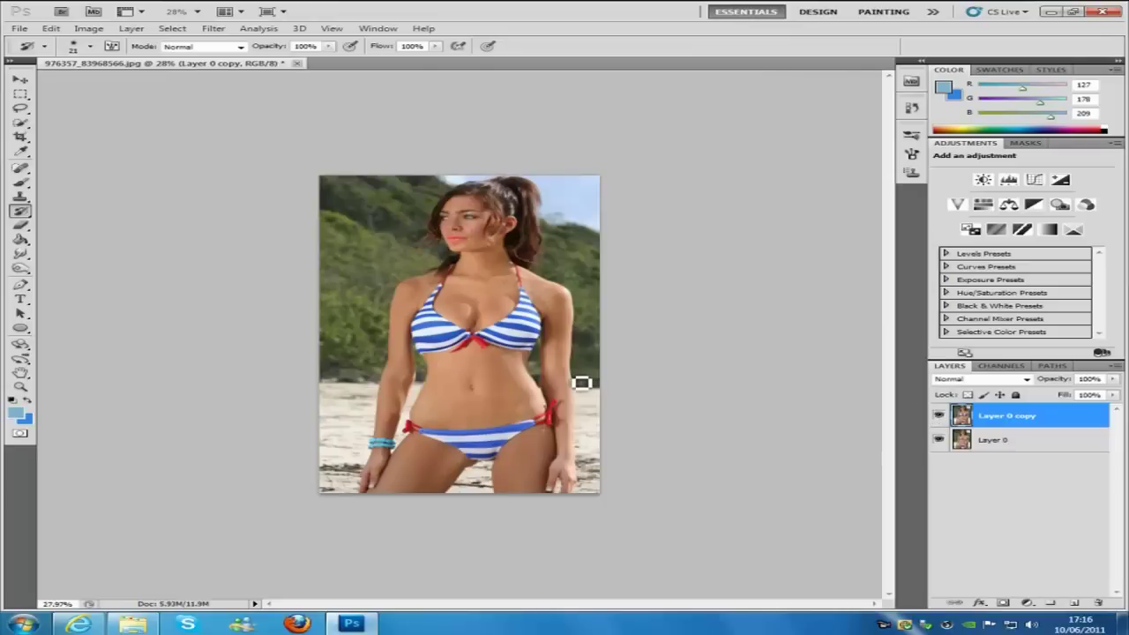